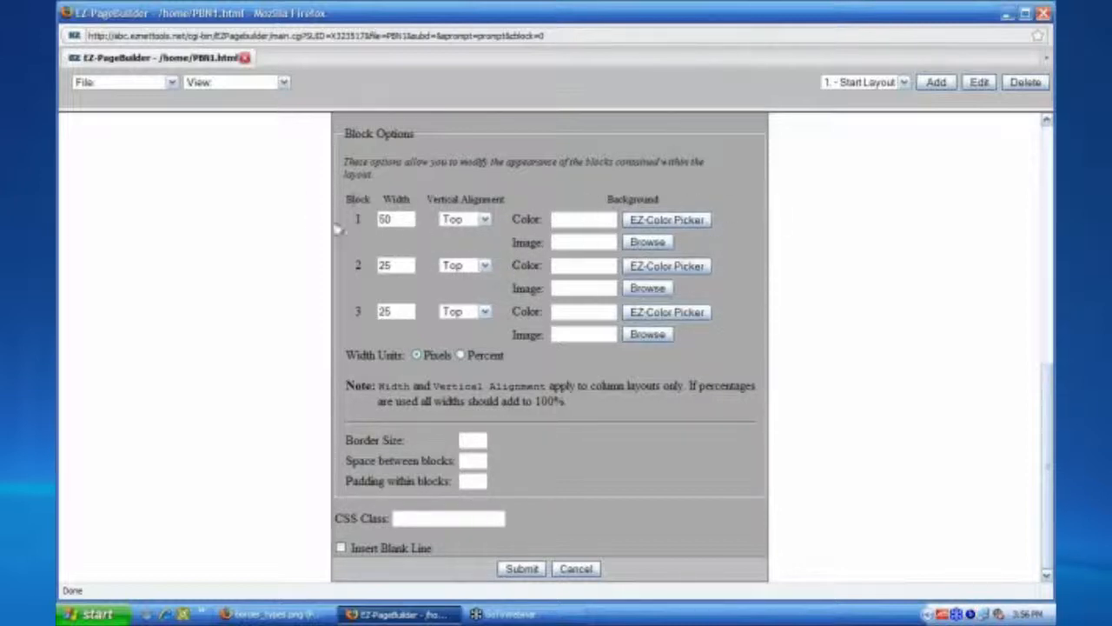
pyautogui.click(385, 311)
pyautogui.write('25')
pyautogui.click(469, 461)
# - Look at the border_types.png and padding_model.png reference images in the other Firefox window, returning to the page builder
pyautogui.click(282, 617)
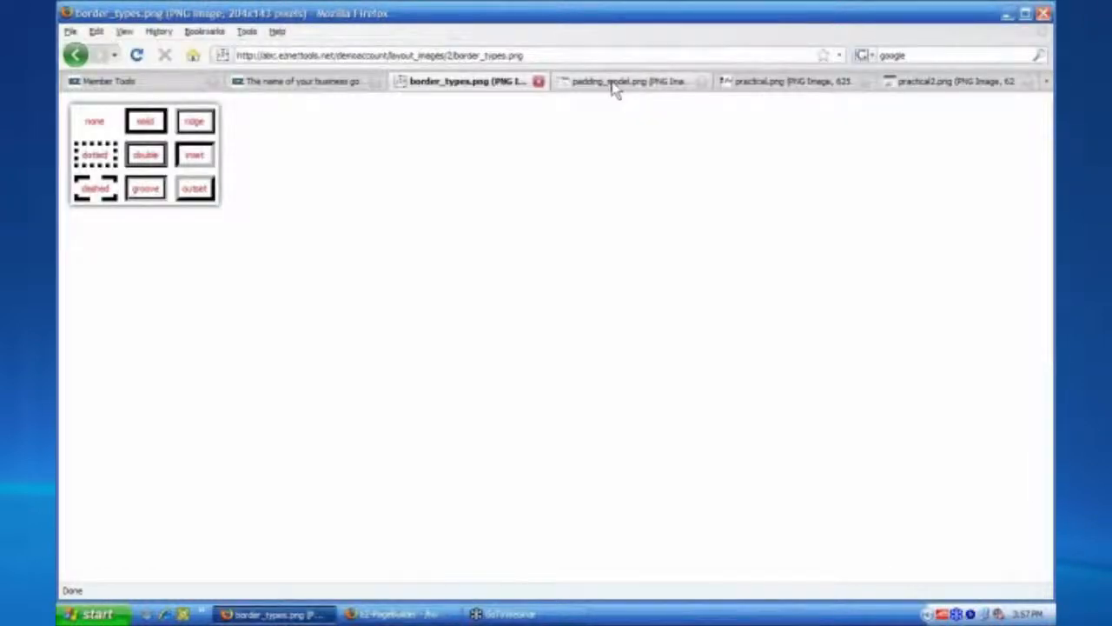
pyautogui.click(615, 83)
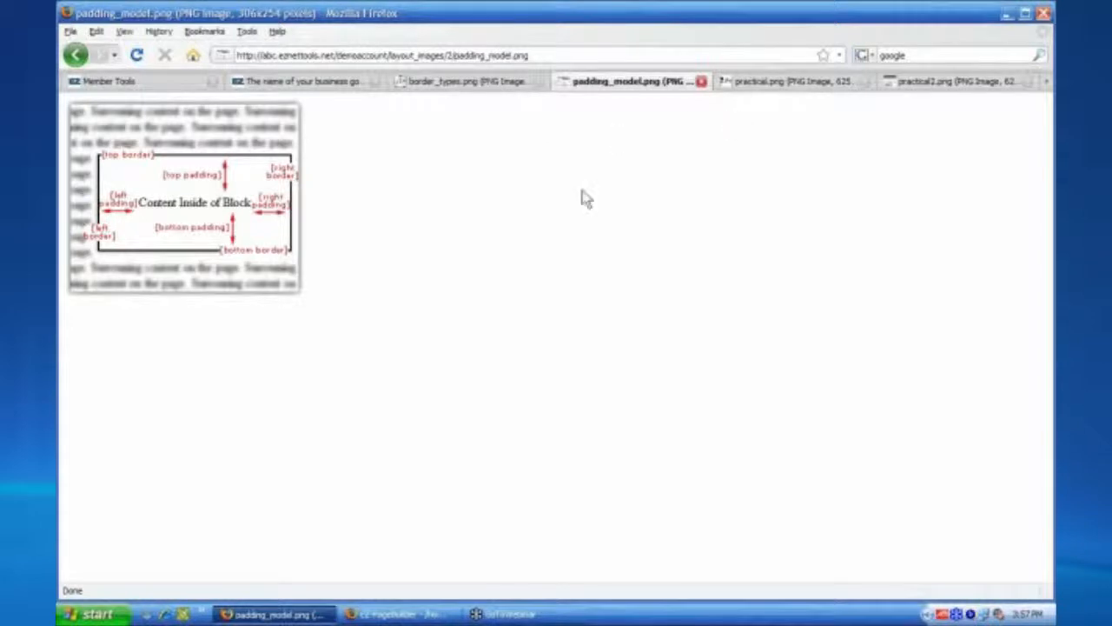
pyautogui.click(439, 615)
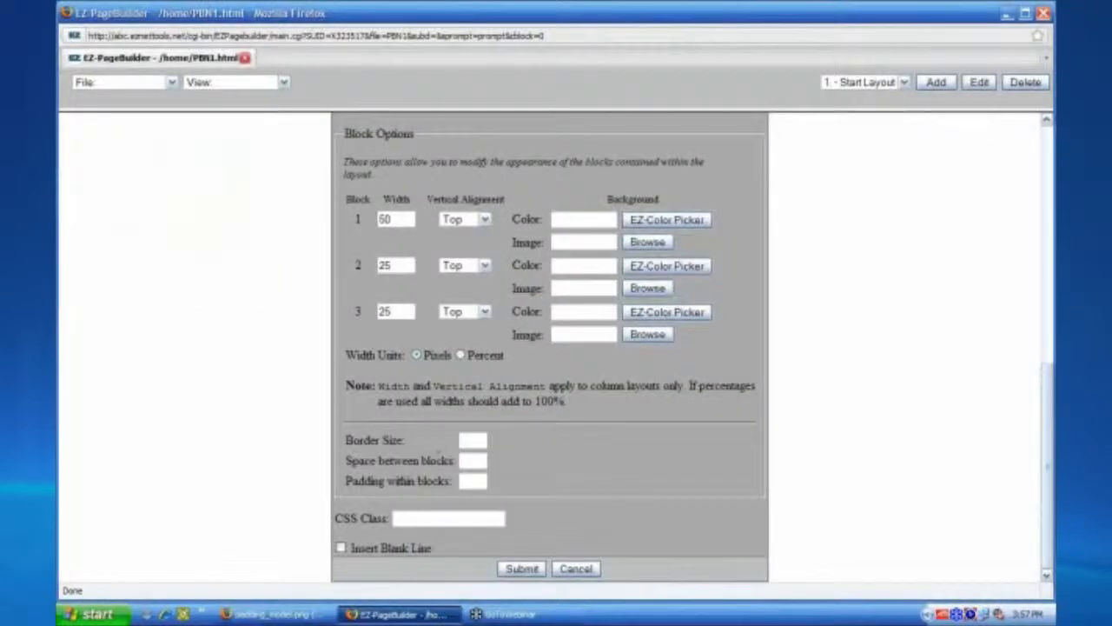
# - Close the three-block layout's settings without saving any changes to its block options
pyautogui.click(479, 480)
pyautogui.write('1')
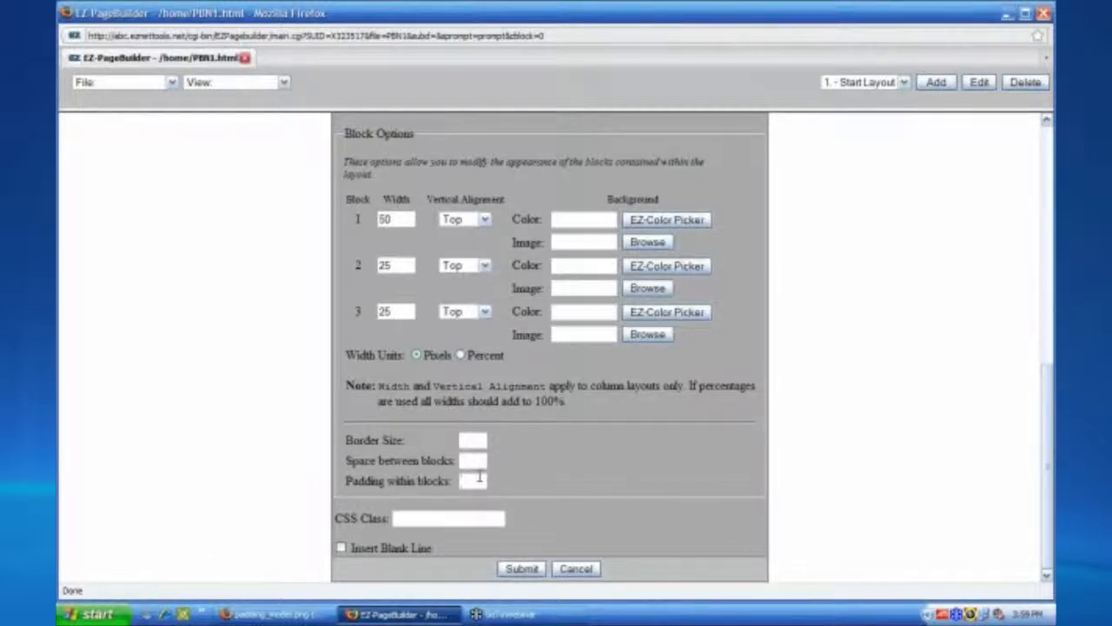
pyautogui.click(479, 476)
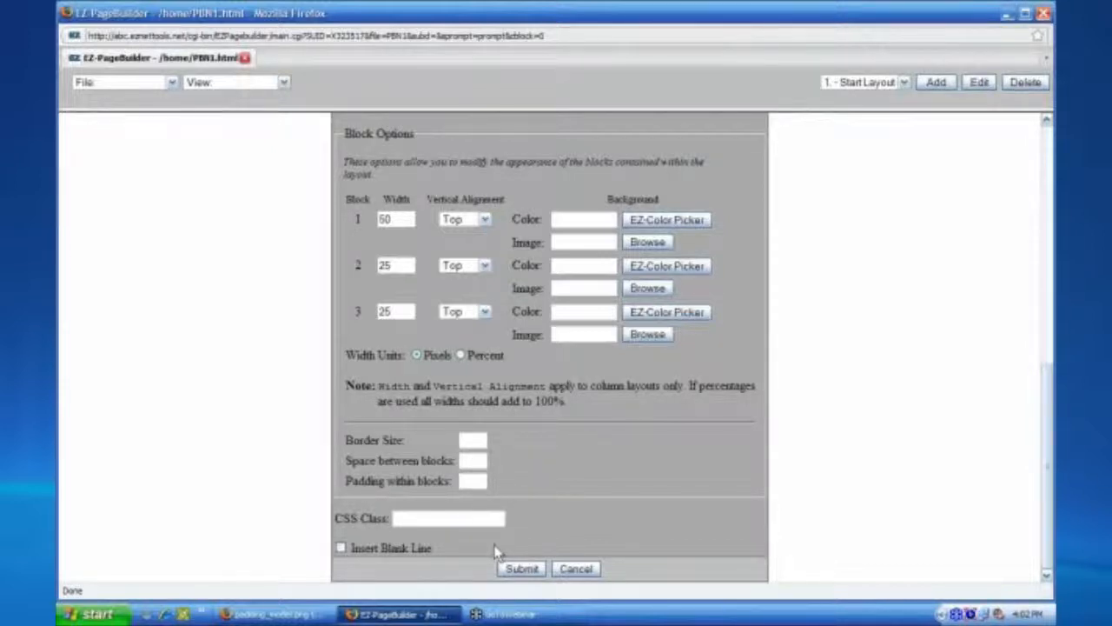
pyautogui.click(575, 571)
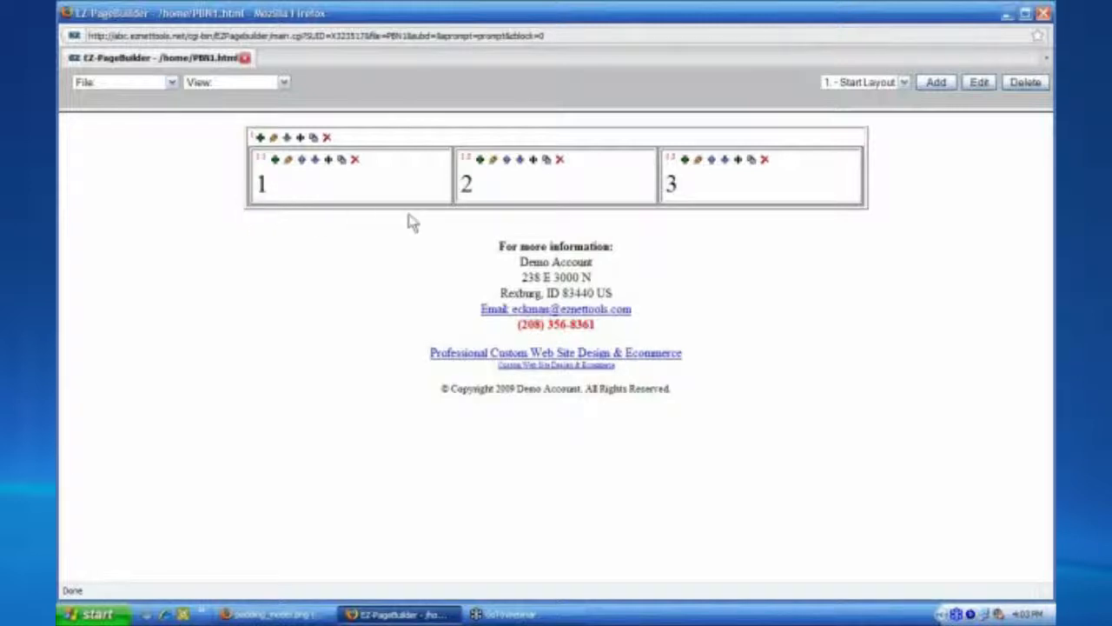
# - Add a Layout Manager block in Columns style after 1. - End Layout
pyautogui.click(260, 139)
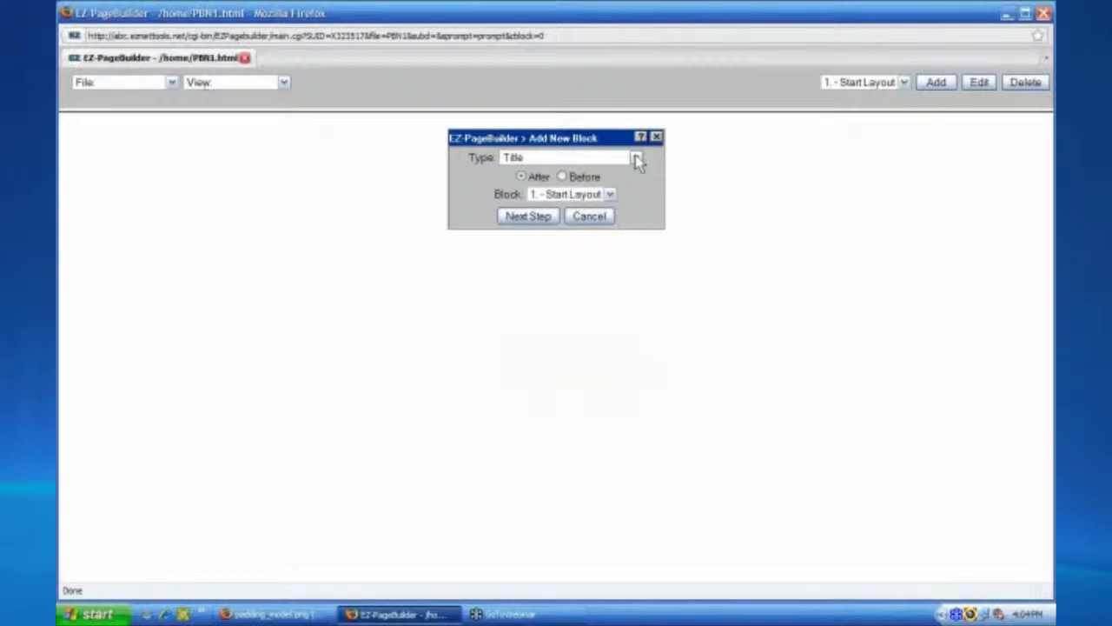
pyautogui.click(635, 159)
pyautogui.moveTo(637, 201); pyautogui.dragTo(620, 355)
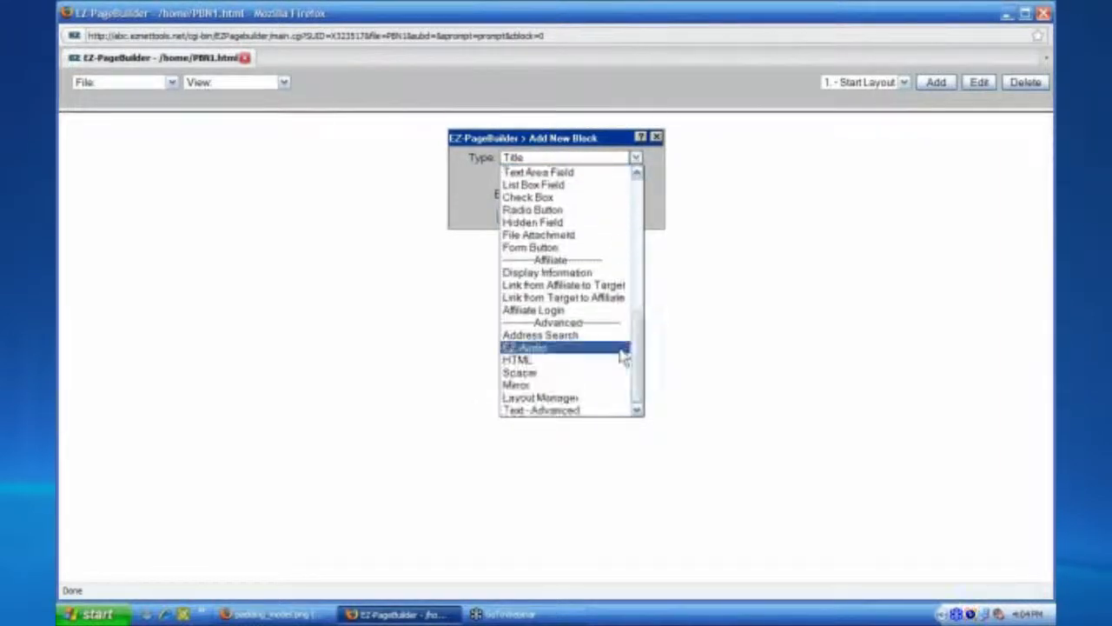
pyautogui.click(556, 398)
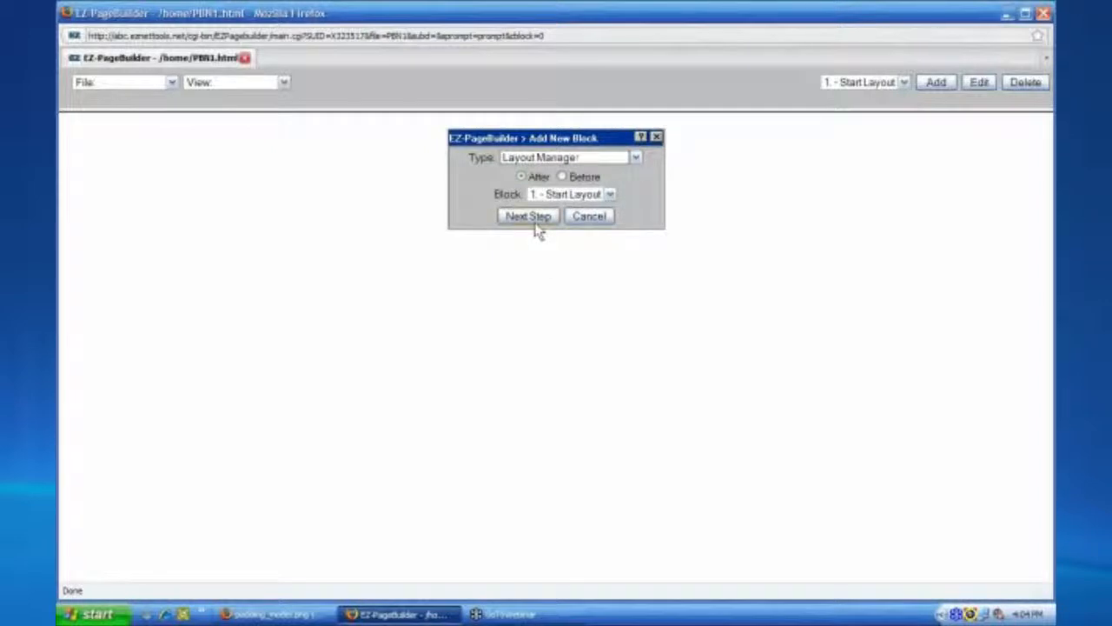
pyautogui.click(610, 195)
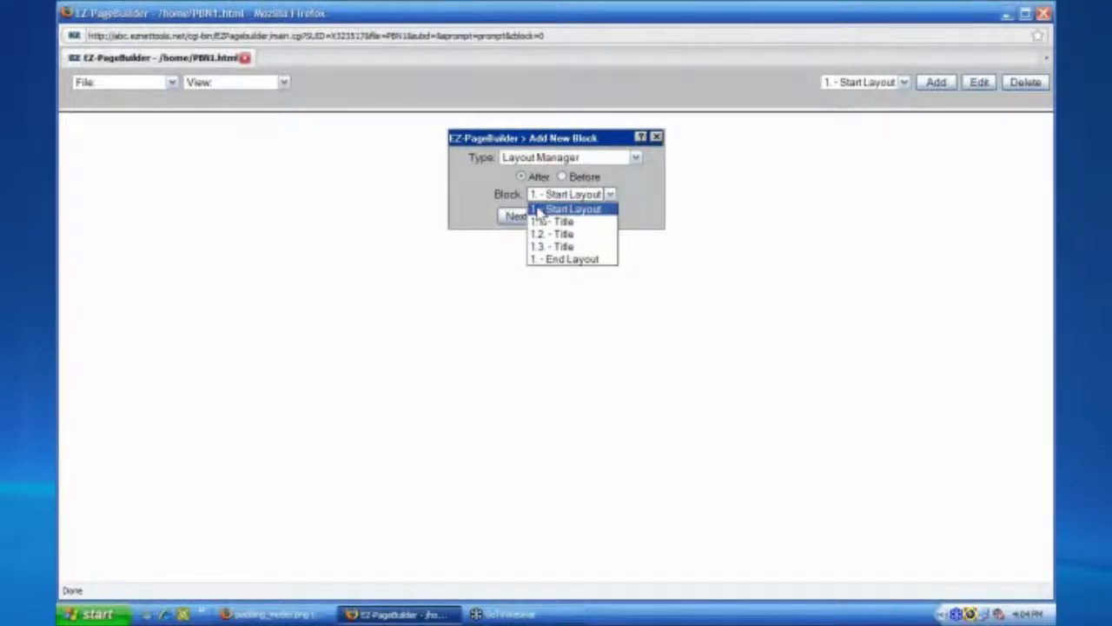
pyautogui.click(550, 261)
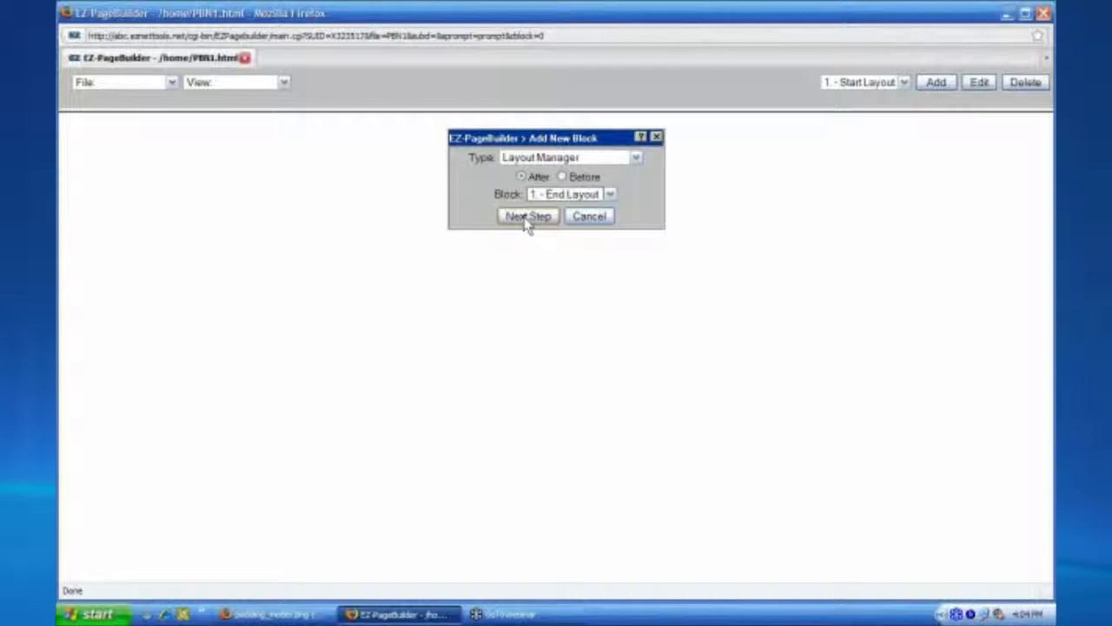
pyautogui.click(528, 217)
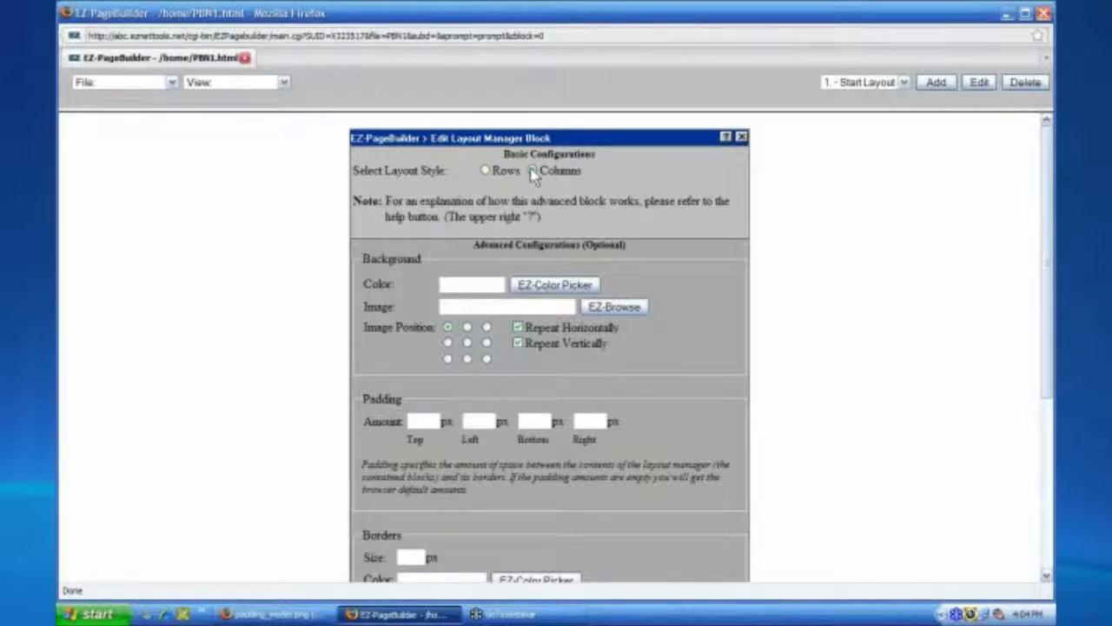
pyautogui.scroll(-6, 508, 201)
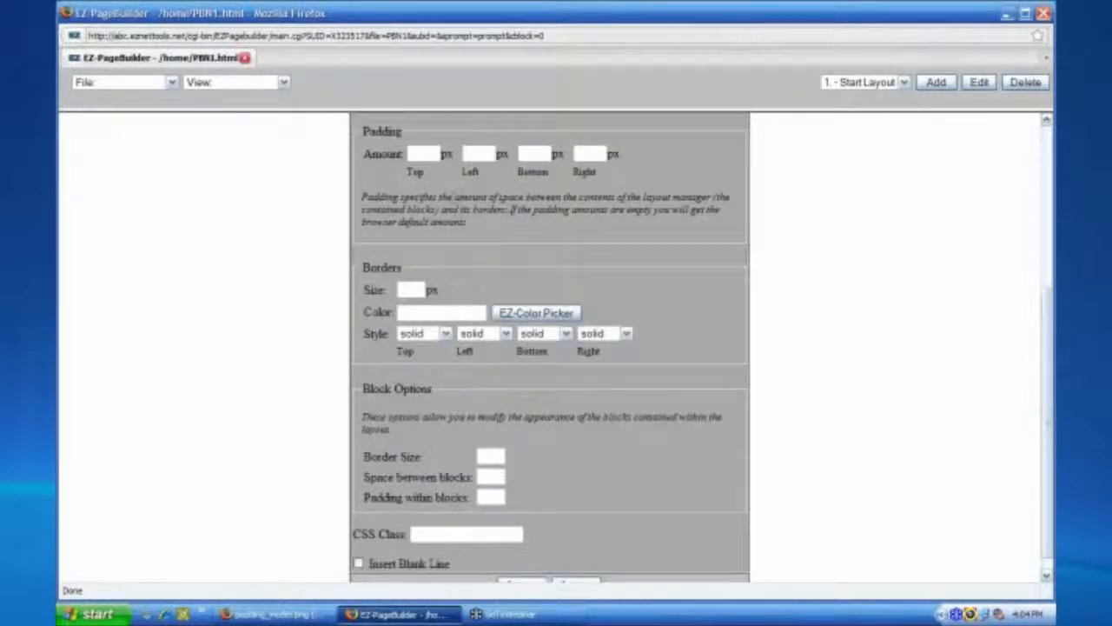
pyautogui.click(522, 570)
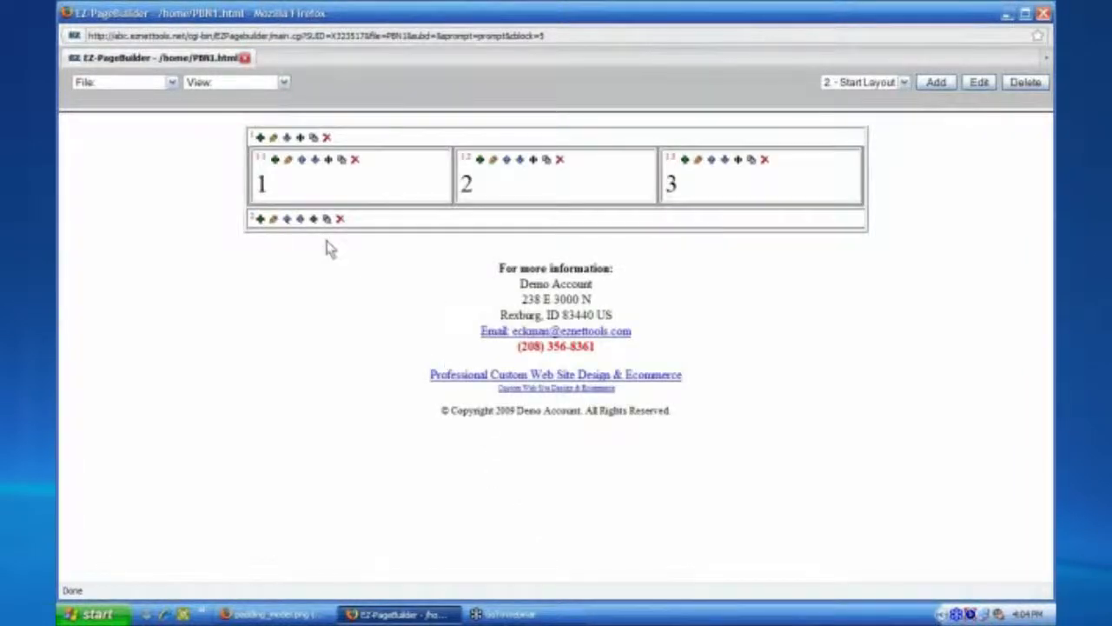
# - Add a Title block with the text "1" at font size 5 inside the second layout, after 2. - Start Layout
pyautogui.click(261, 220)
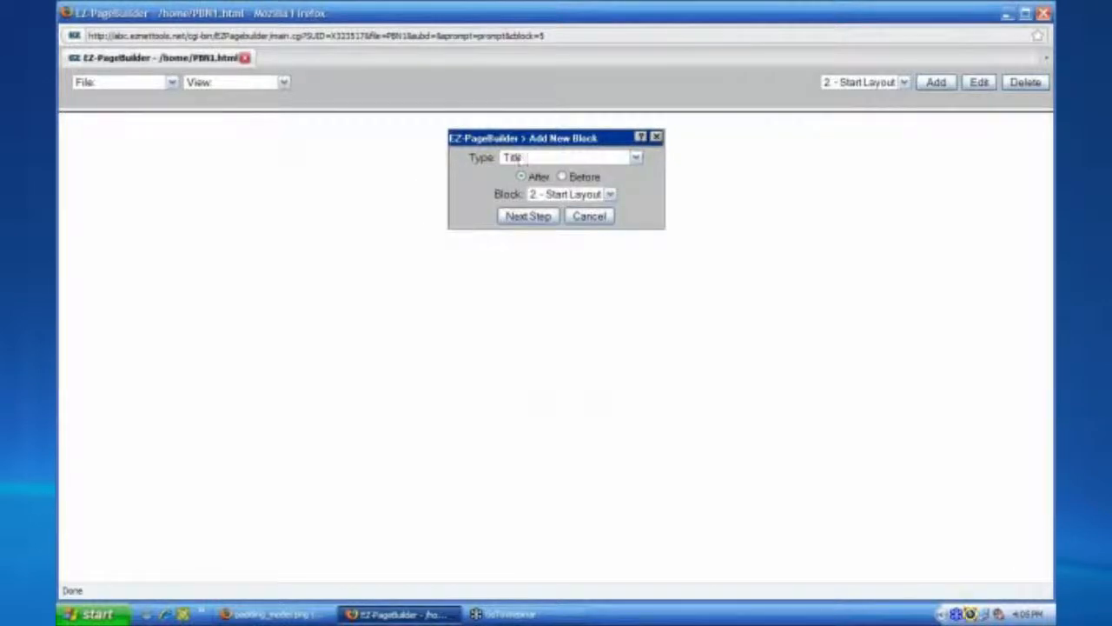
pyautogui.click(515, 219)
pyautogui.click(501, 195)
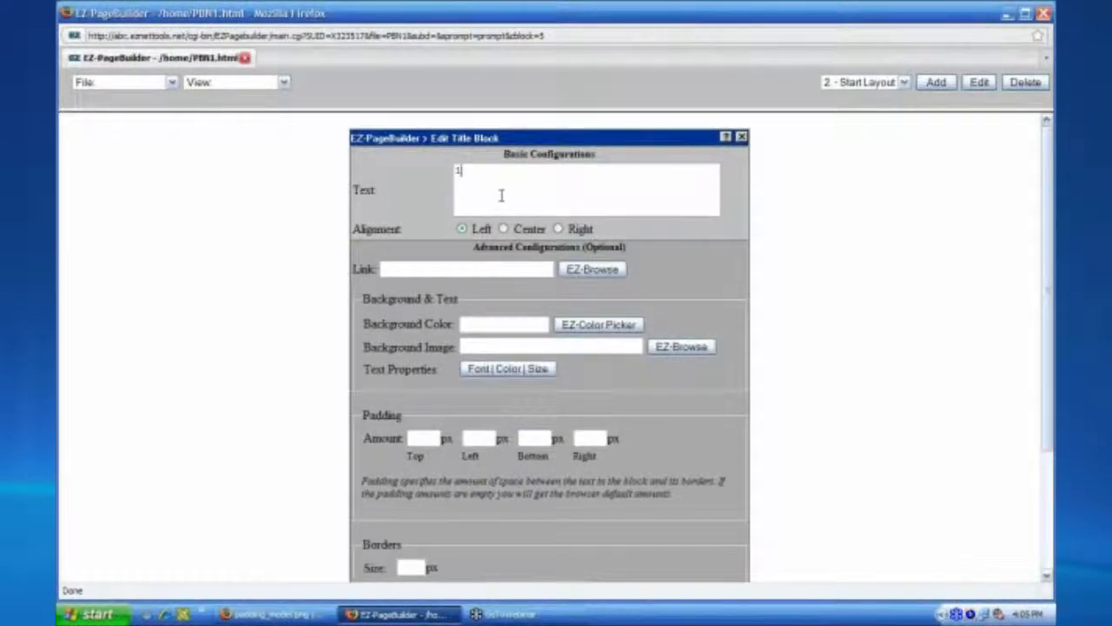
pyautogui.click(504, 368)
pyautogui.click(277, 117)
pyautogui.click(277, 118)
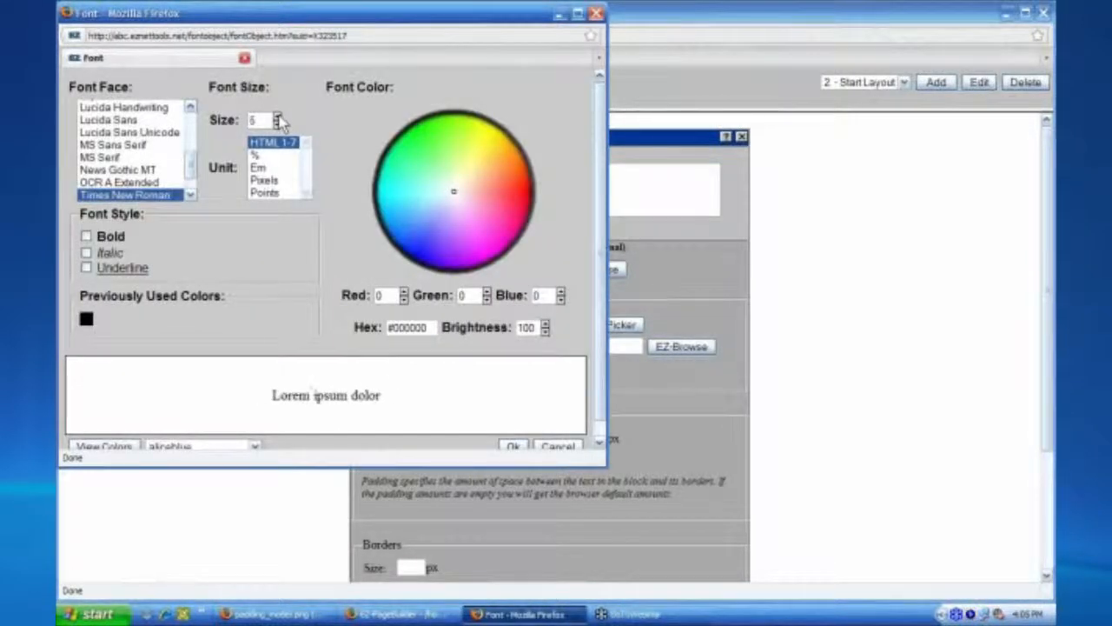
pyautogui.click(513, 446)
pyautogui.scroll(-4, 636, 453)
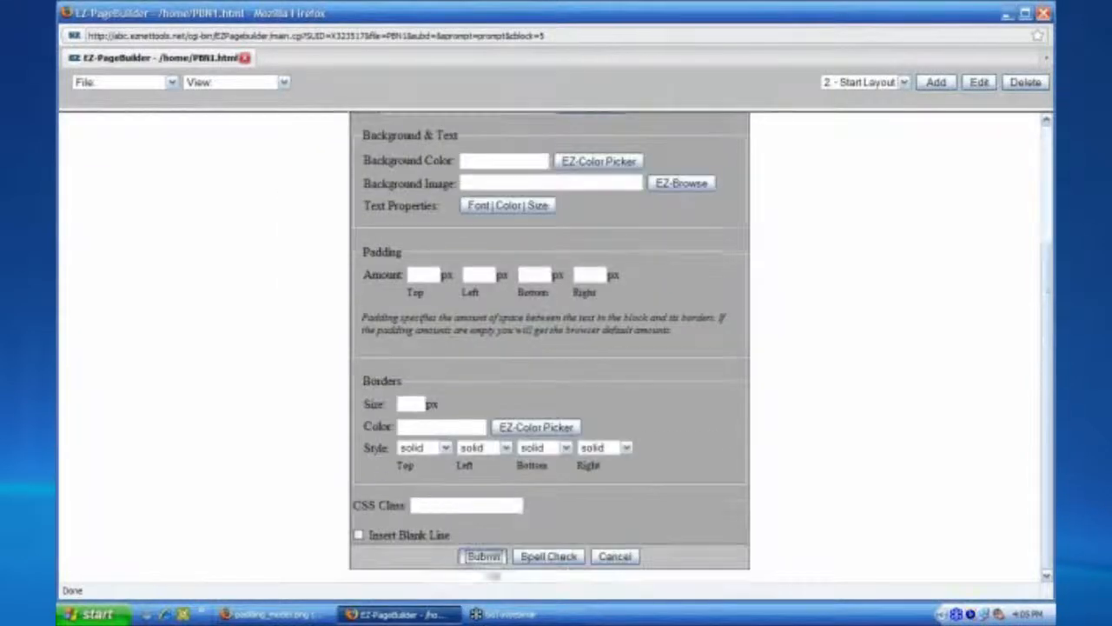
pyautogui.click(485, 557)
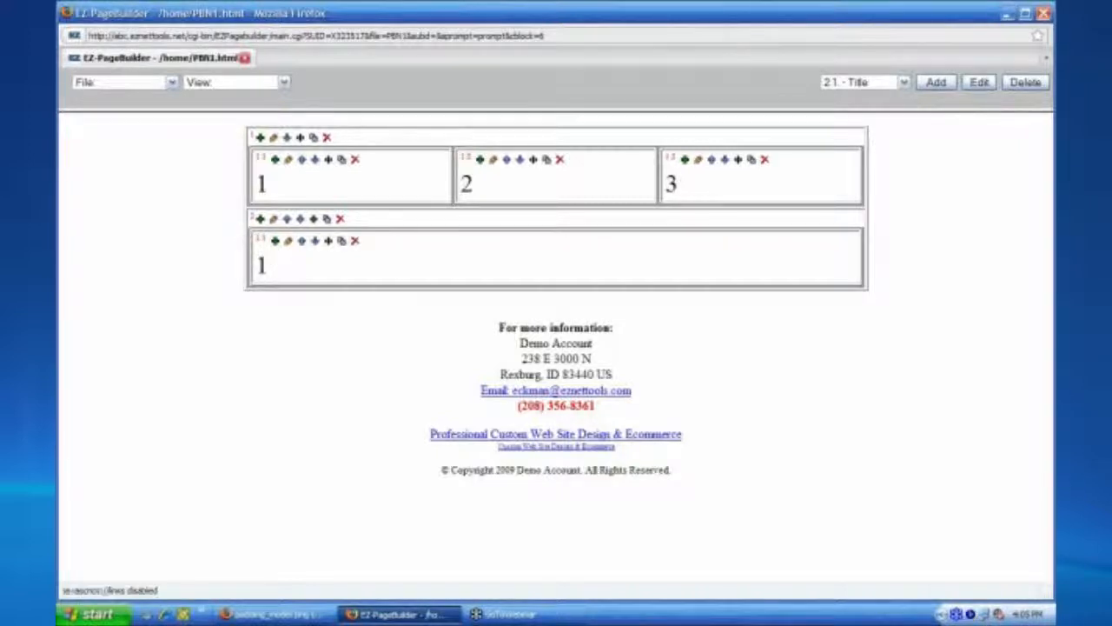
# - Nest a Layout Manager block in Rows style inside the second layout, placed after the 2.1 Title block
pyautogui.click(274, 243)
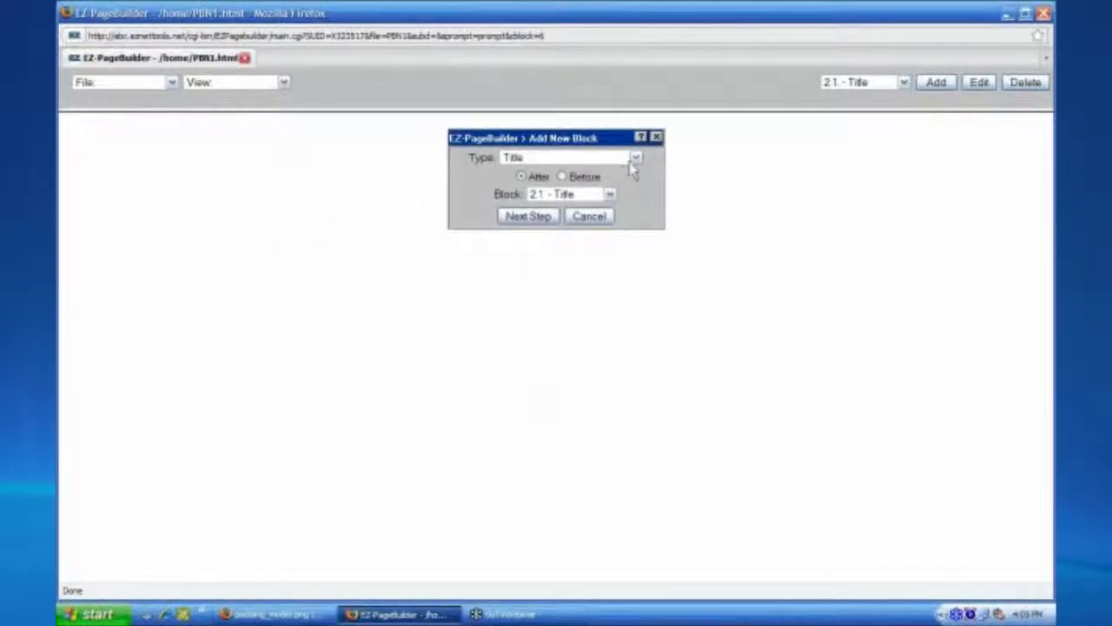
pyautogui.click(635, 159)
pyautogui.moveTo(639, 190); pyautogui.dragTo(650, 363)
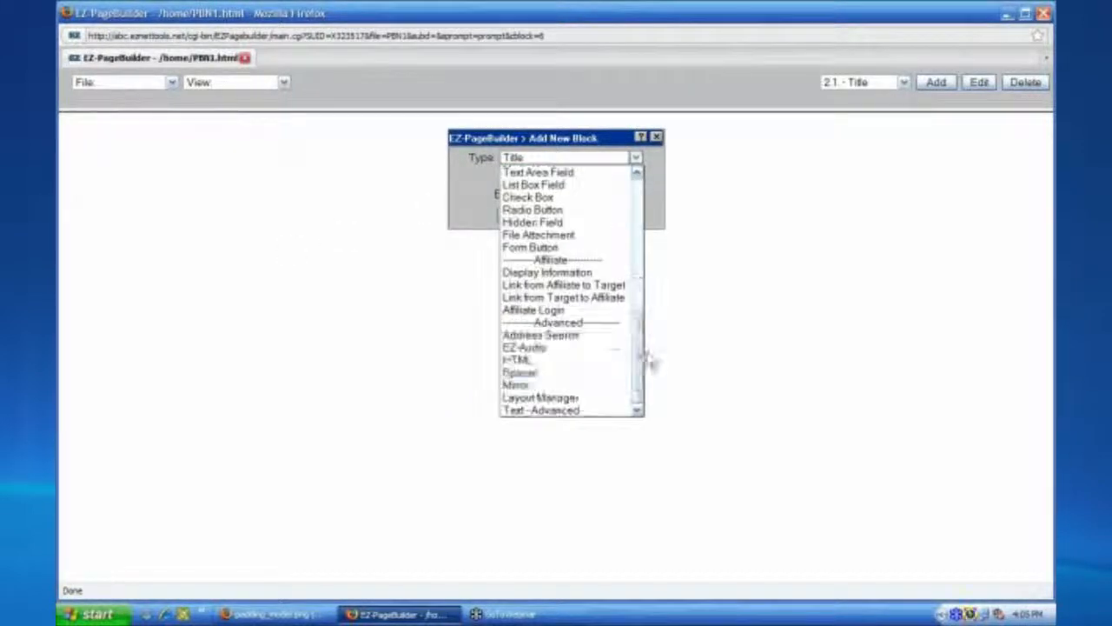
pyautogui.click(570, 399)
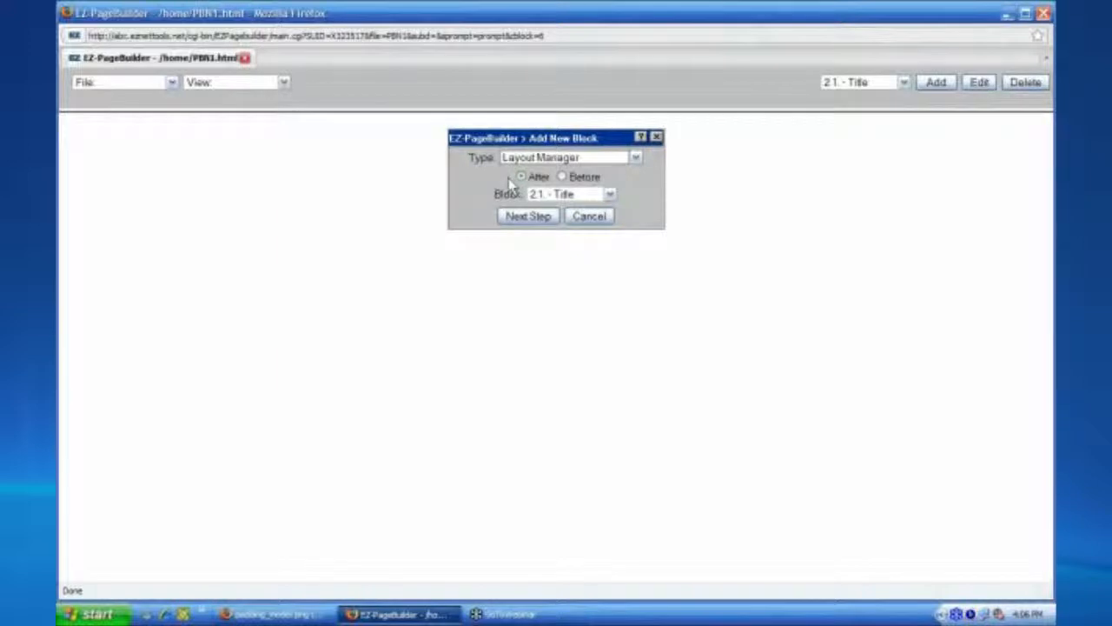
pyautogui.click(521, 177)
pyautogui.click(532, 217)
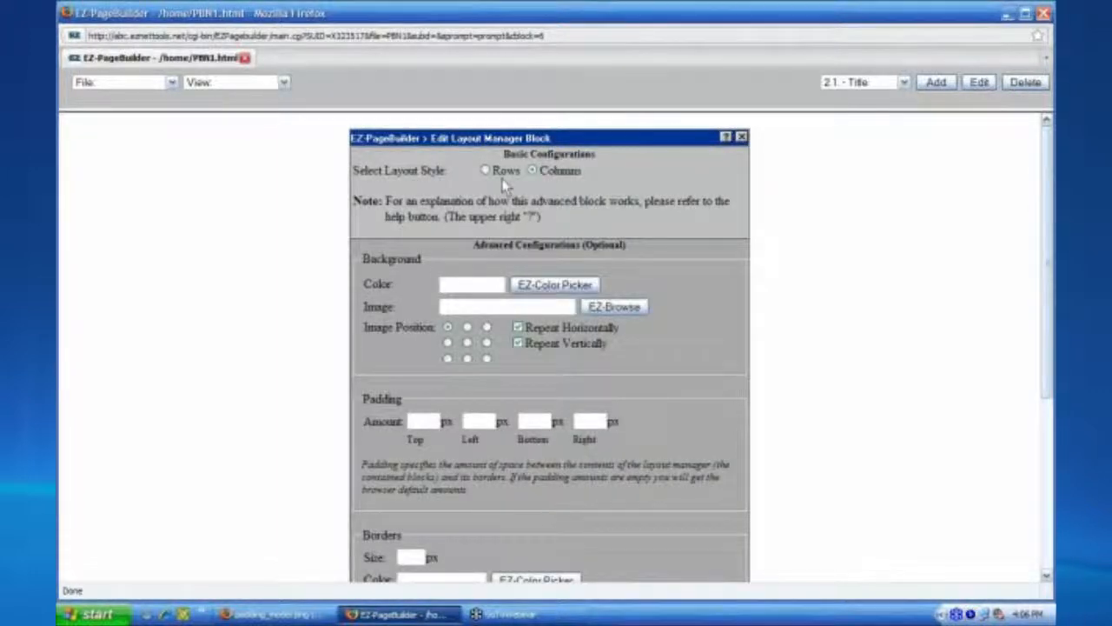
pyautogui.click(485, 171)
pyautogui.scroll(-5, 393, 191)
pyautogui.click(521, 568)
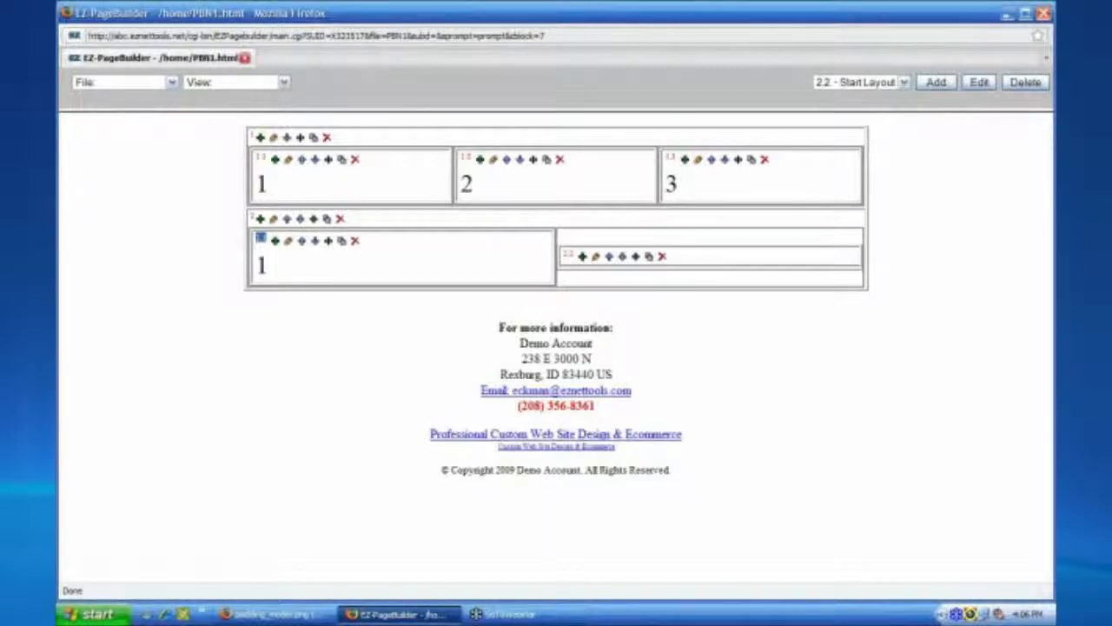
# - Add a Title block with the text "2" at font size 5 inside the nested rows layout, after 2.2. - Start Layout
pyautogui.click(582, 257)
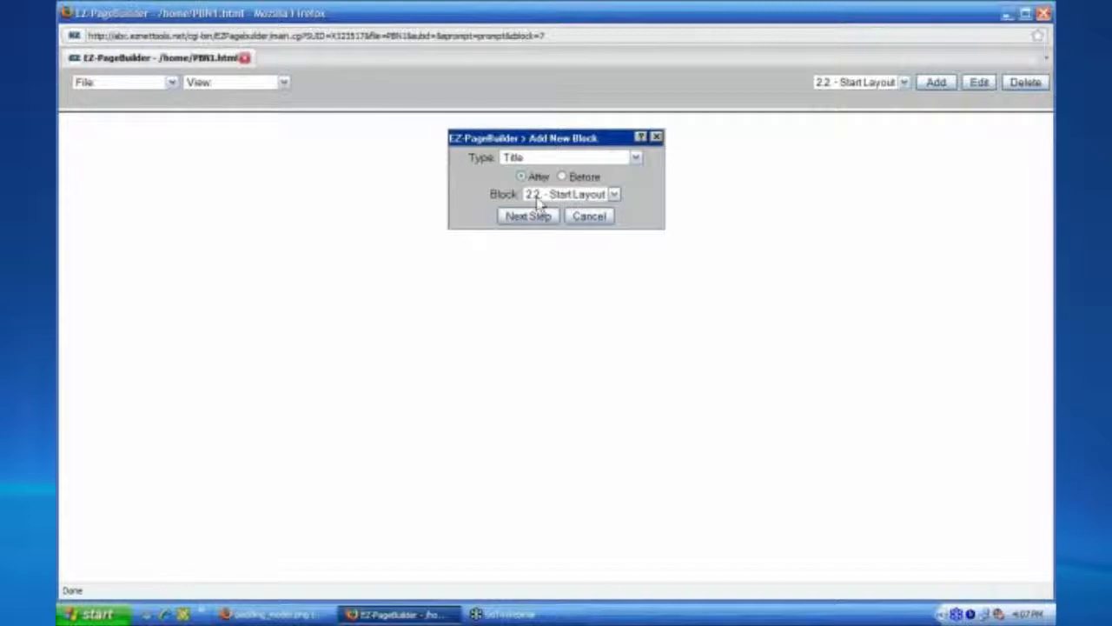
pyautogui.click(614, 195)
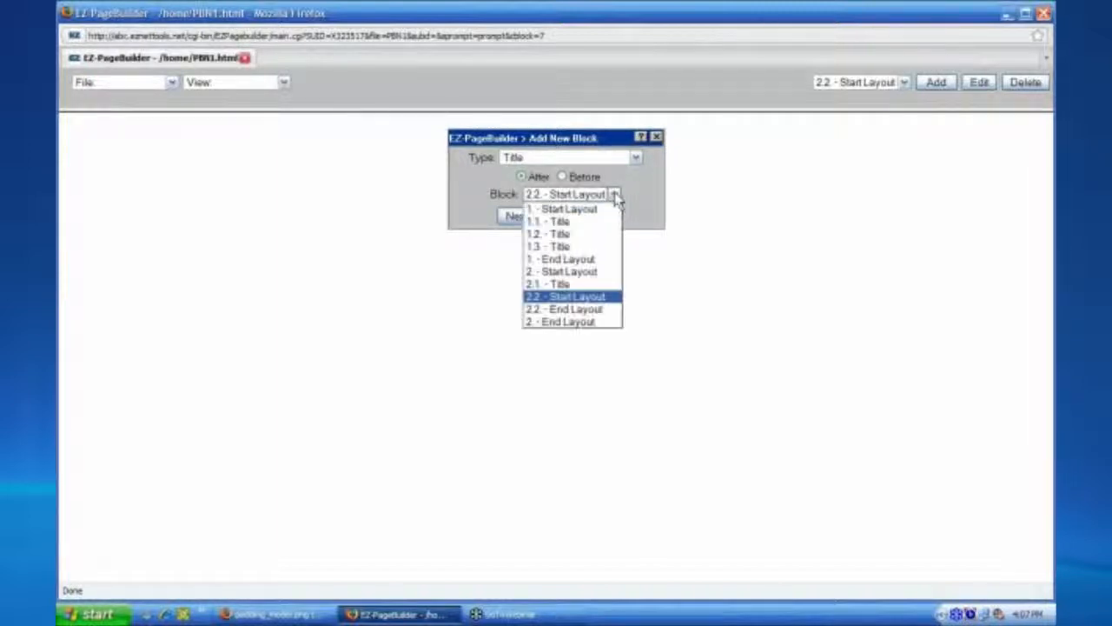
pyautogui.click(550, 298)
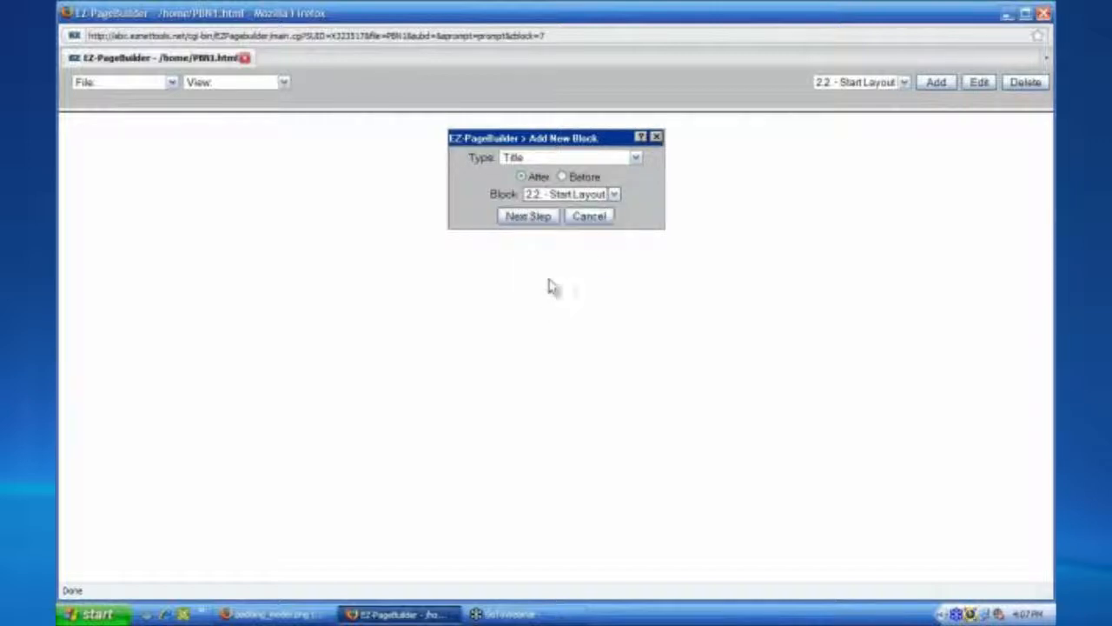
pyautogui.click(516, 220)
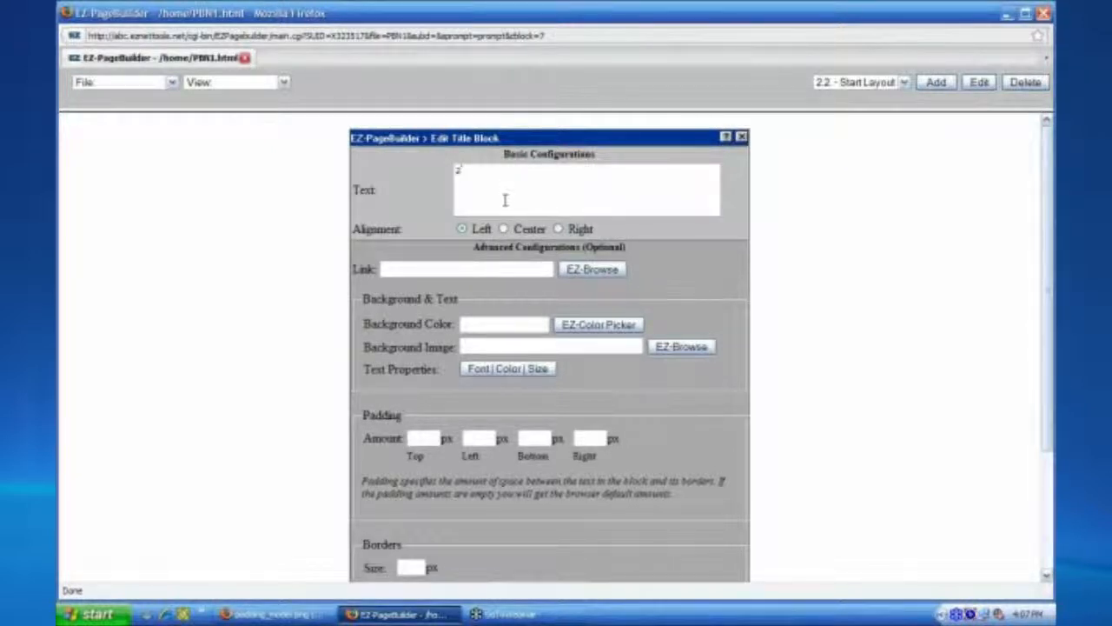
pyautogui.click(492, 372)
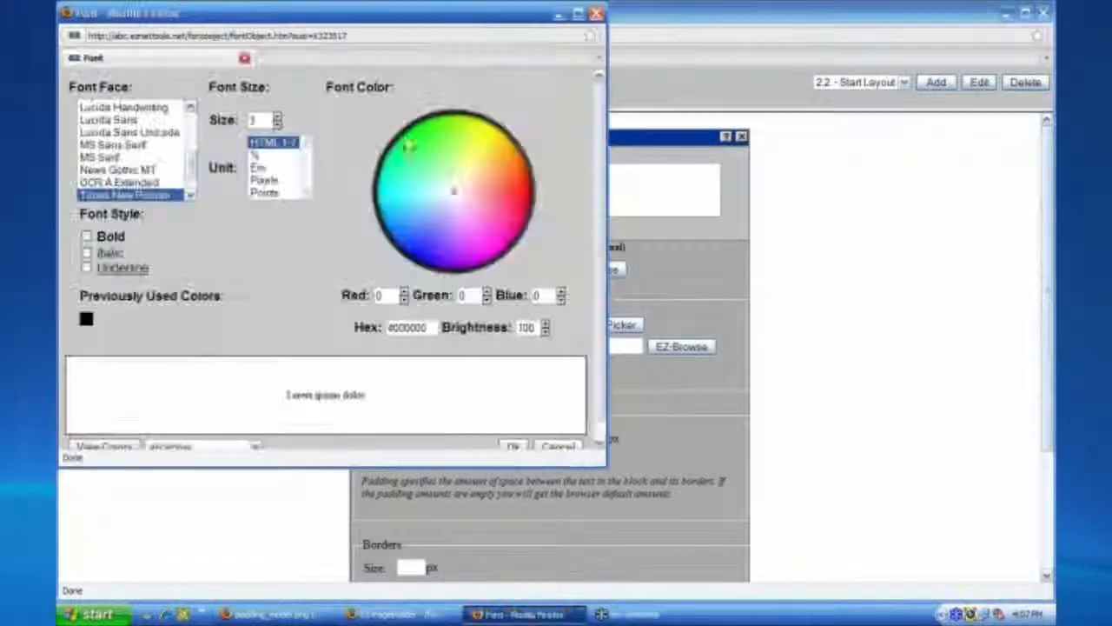
pyautogui.click(276, 116)
pyautogui.click(276, 116)
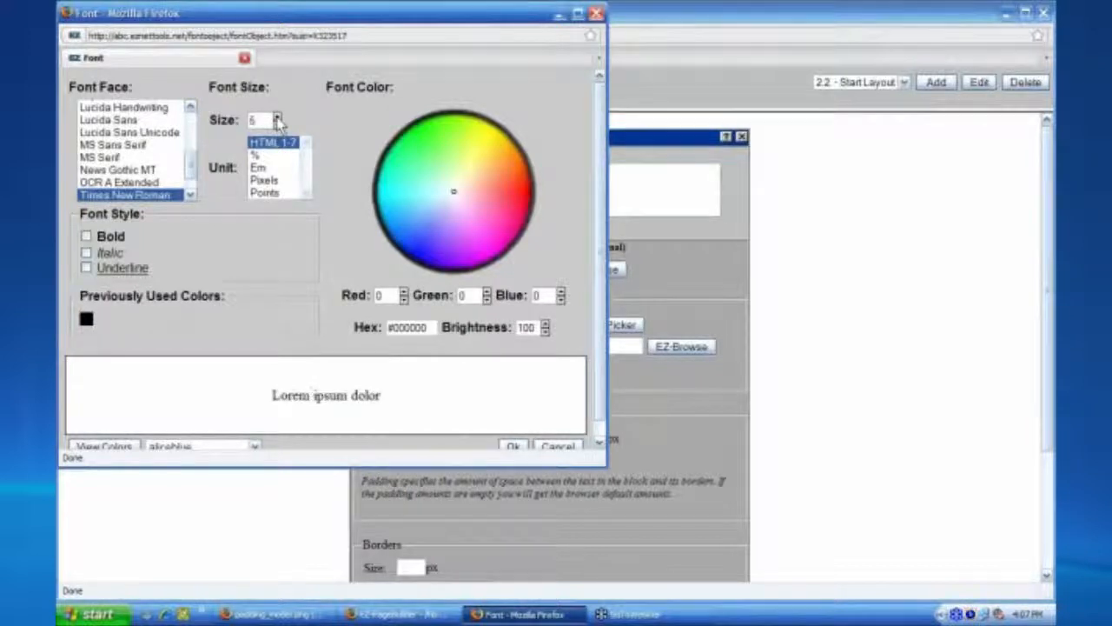
pyautogui.click(513, 446)
pyautogui.scroll(-4, 556, 415)
pyautogui.click(477, 557)
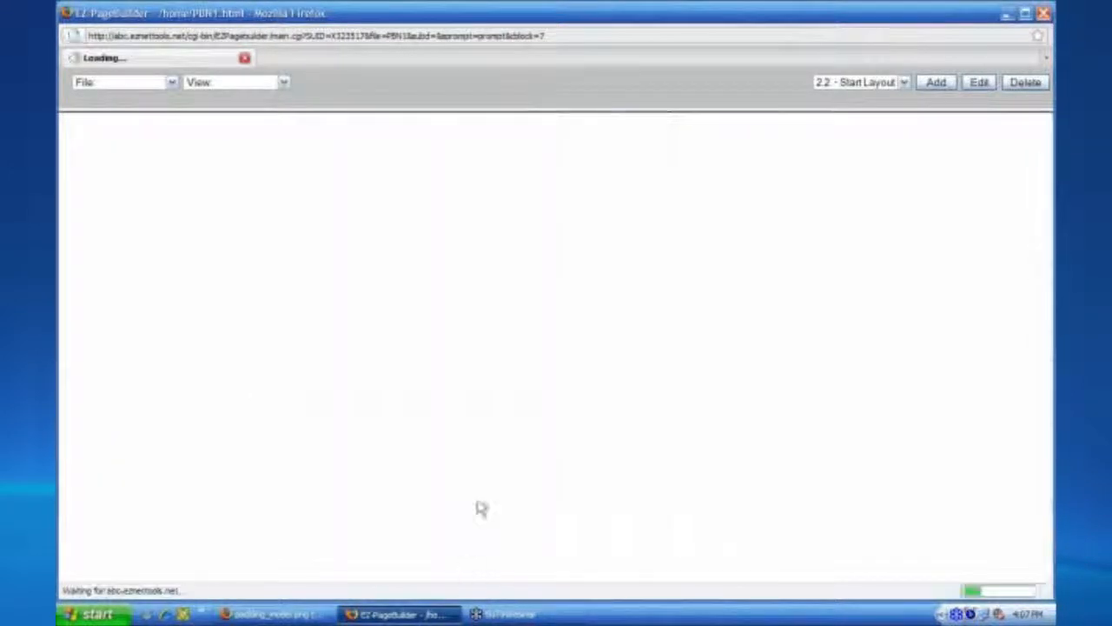